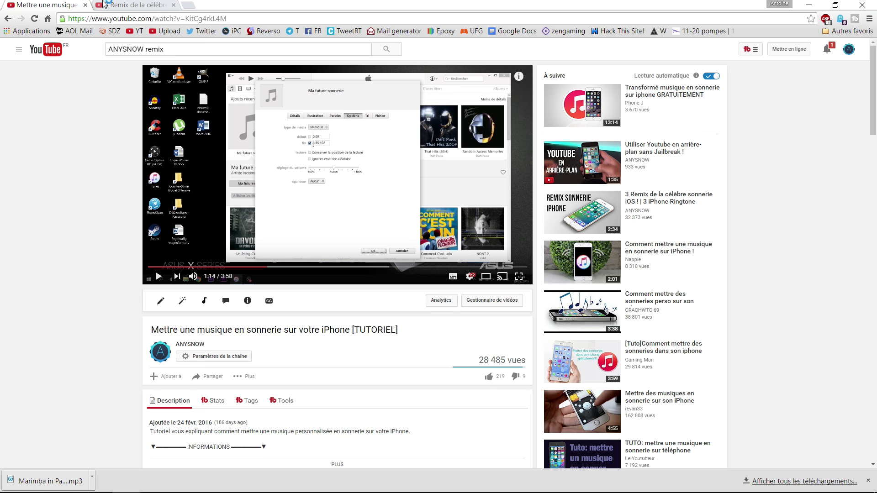
# View the iPhone ringtone remix video page in the browser, minimize the browser and switch to iTunes
pyautogui.click(105, 5)
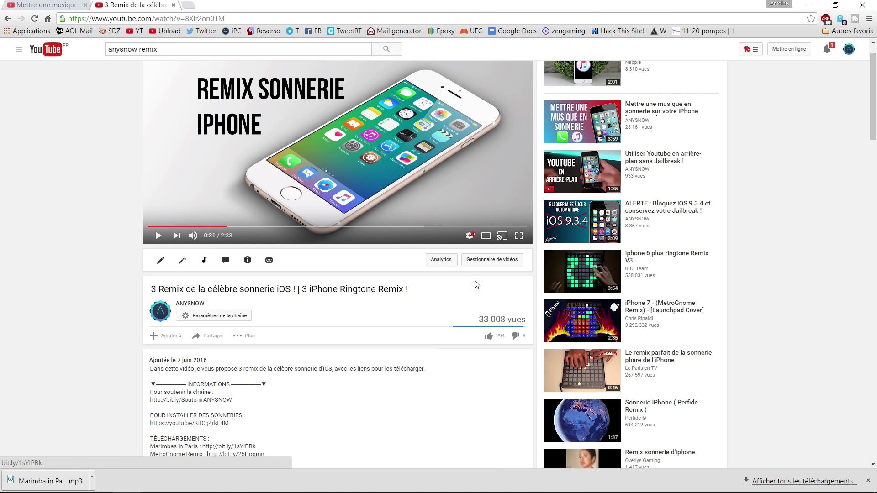
pyautogui.click(815, 5)
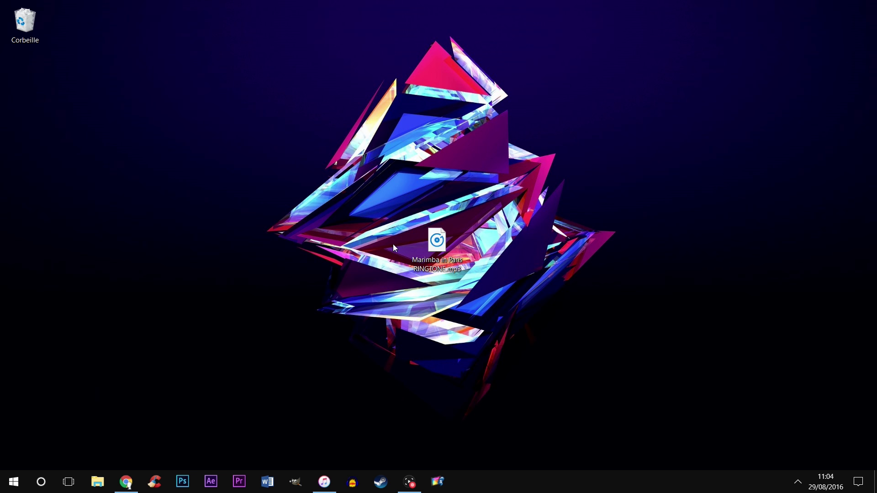
pyautogui.click(324, 483)
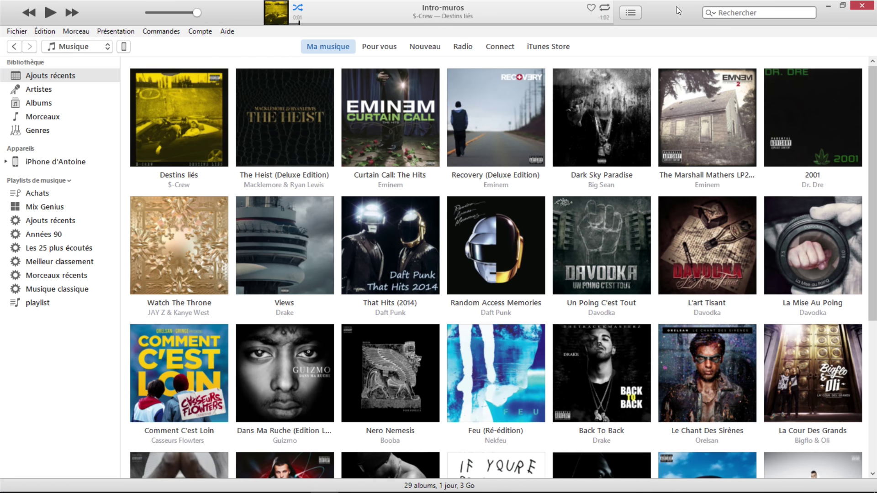
# Import Marimba in Paris RINGTONE.mp3 from the desktop into the music library and restore the library window to full screen
pyautogui.moveTo(671, 14); pyautogui.dragTo(699, 294)
pyautogui.moveTo(448, 268); pyautogui.dragTo(256, 409)
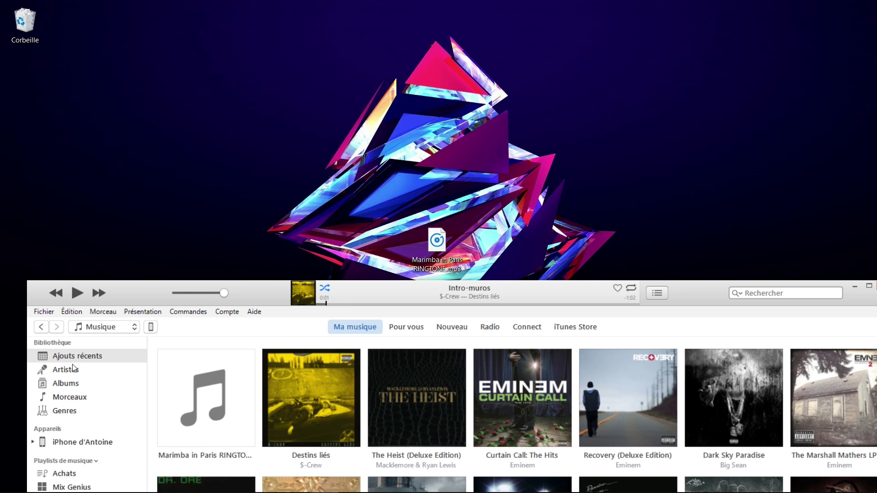
pyautogui.moveTo(288, 299); pyautogui.dragTo(288, 1)
# Show the playback options in the information of the imported Marimba in Paris RINGTONE track
pyautogui.click(214, 118)
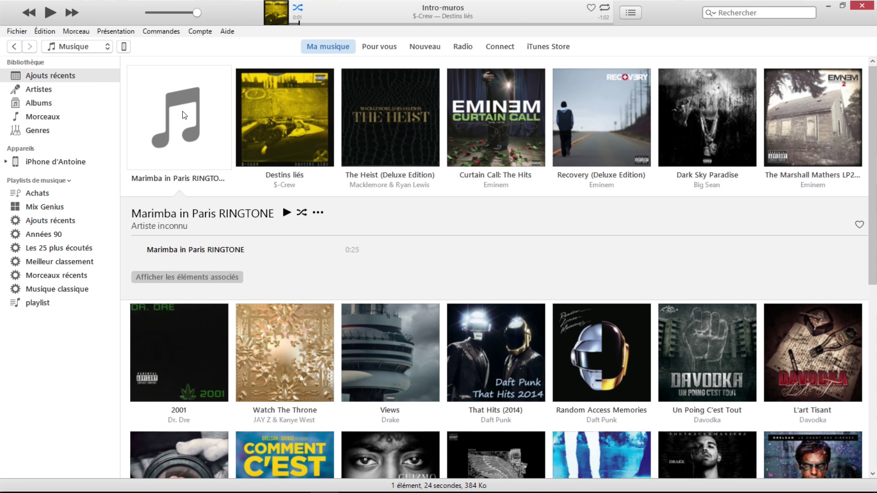
pyautogui.click(206, 246)
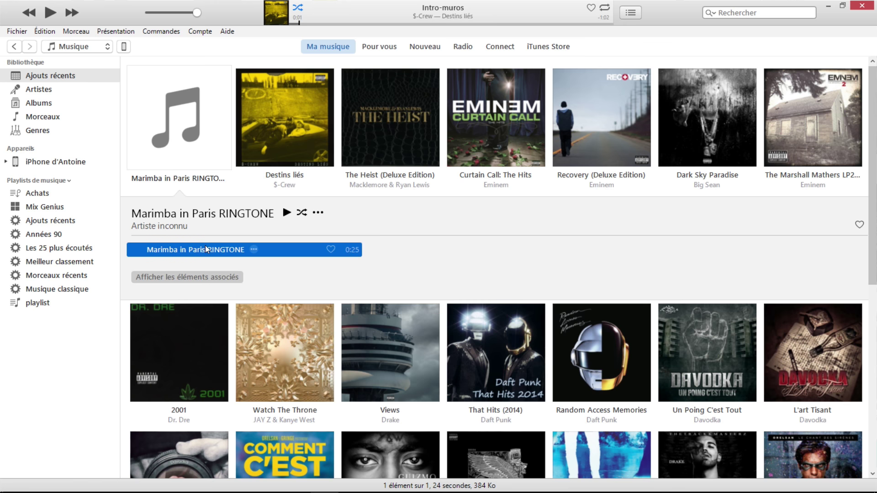
pyautogui.rightClick(206, 246)
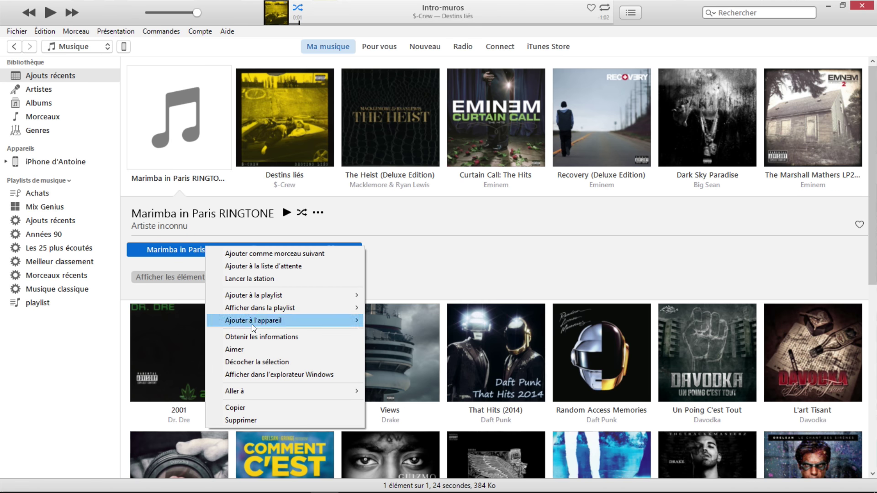
pyautogui.click(268, 337)
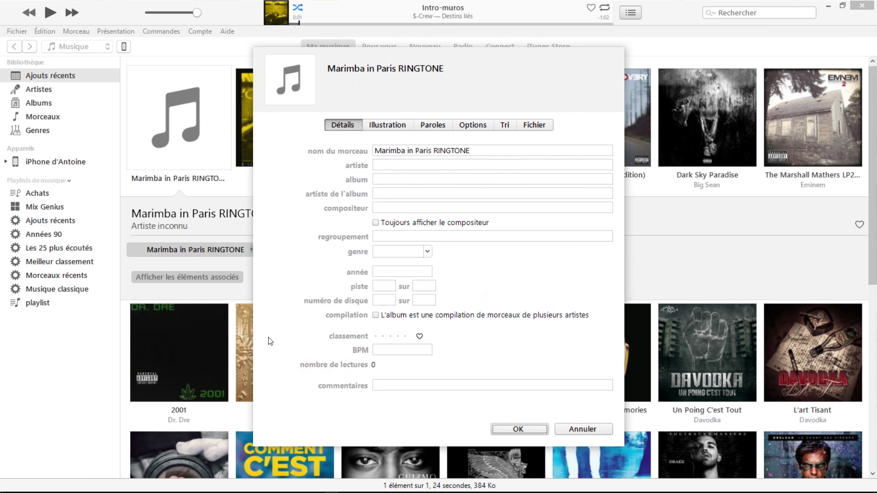
pyautogui.click(480, 128)
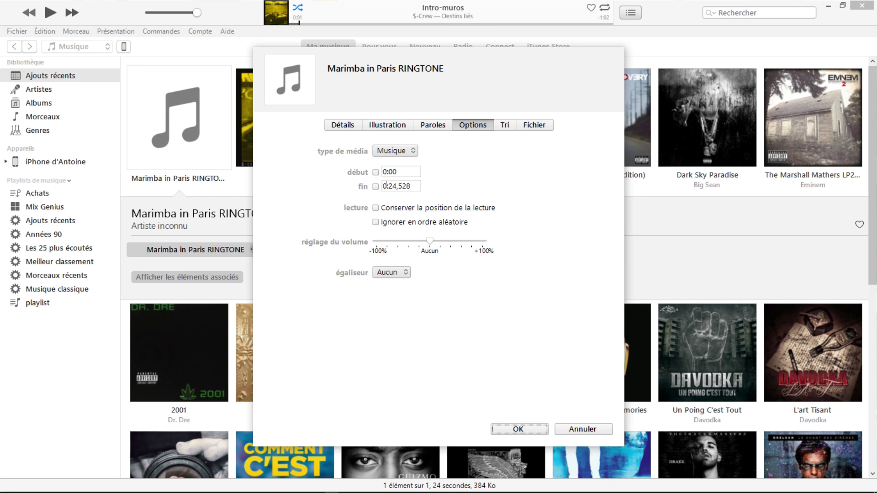
# Set a custom end time of about 22 seconds for the track and save its information
pyautogui.moveTo(386, 186); pyautogui.dragTo(380, 188)
pyautogui.write('1')
pyautogui.press('BackSpace')
pyautogui.write('0')
pyautogui.click(376, 187)
pyautogui.press('BackSpace')
pyautogui.write('2')
pyautogui.click(529, 424)
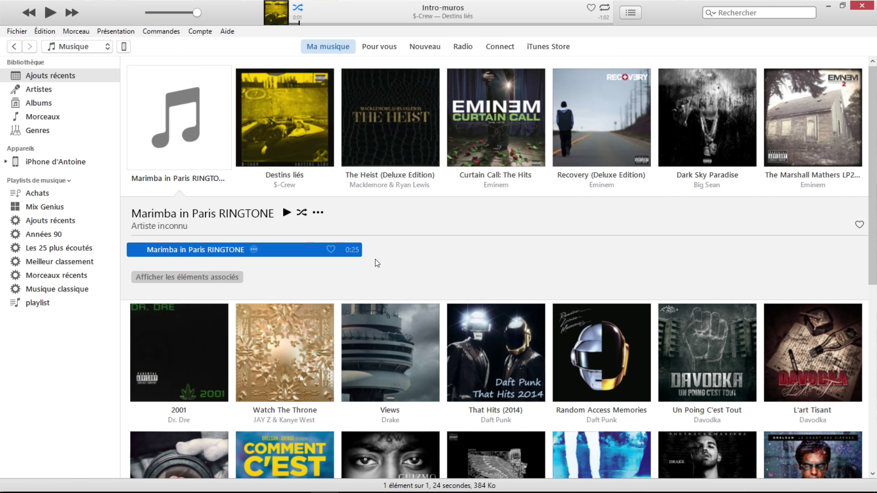
# Convert the selected Marimba in Paris RINGTONE track by creating an AAC version of it
pyautogui.click(8, 32)
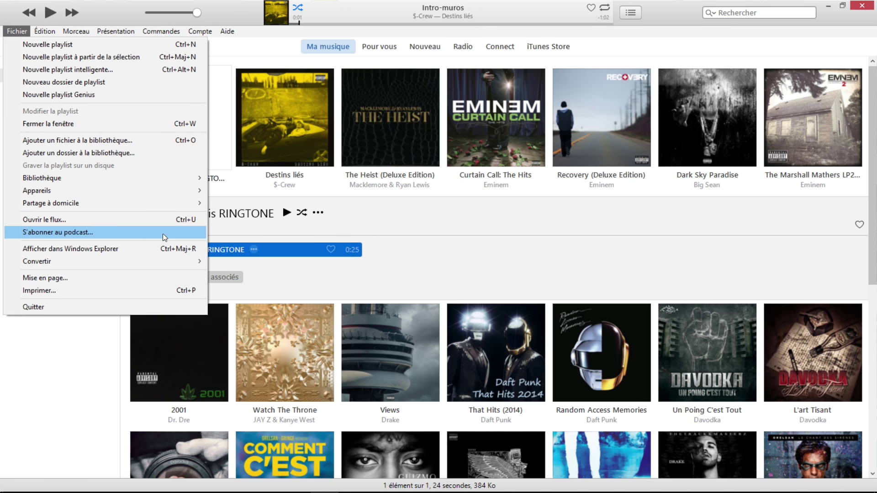
pyautogui.moveTo(189, 264)
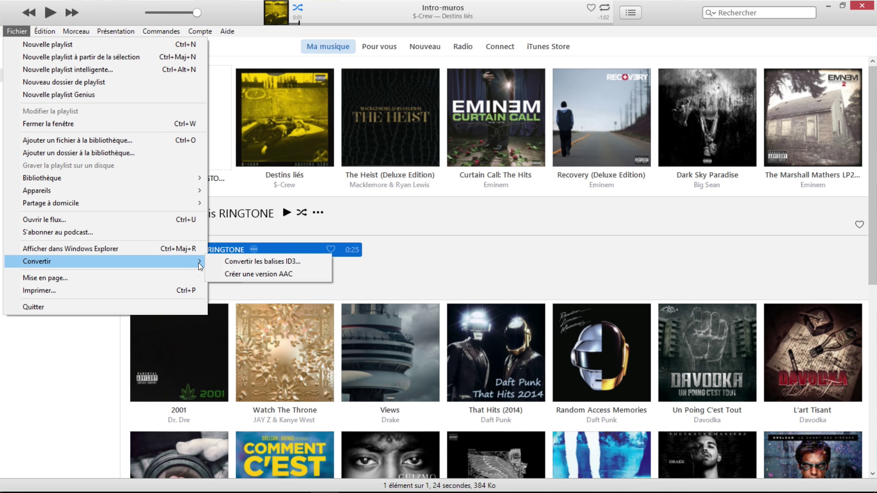
pyautogui.click(237, 275)
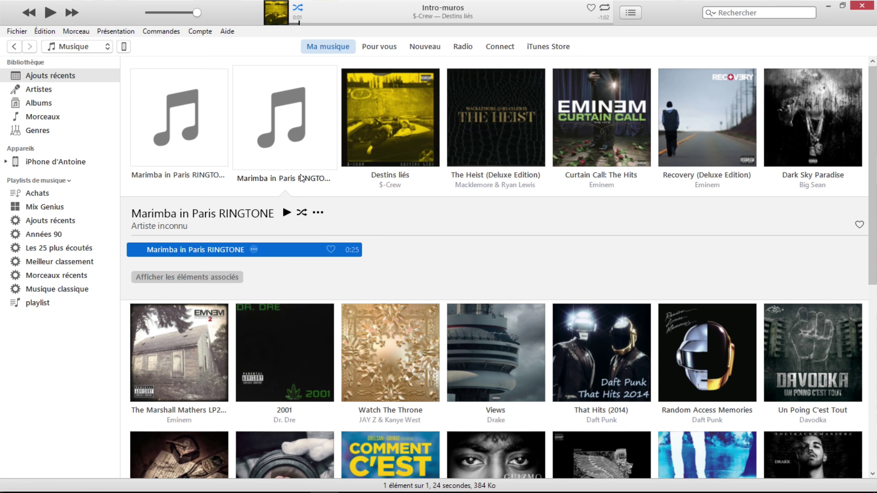
# Select the new AAC version of Marimba in Paris RINGTONE and show its file in Windows Explorer
pyautogui.click(192, 163)
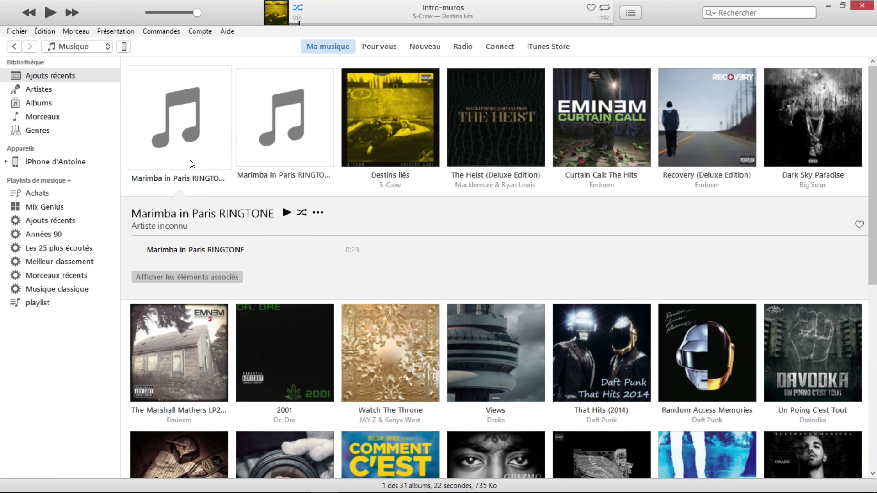
pyautogui.click(234, 251)
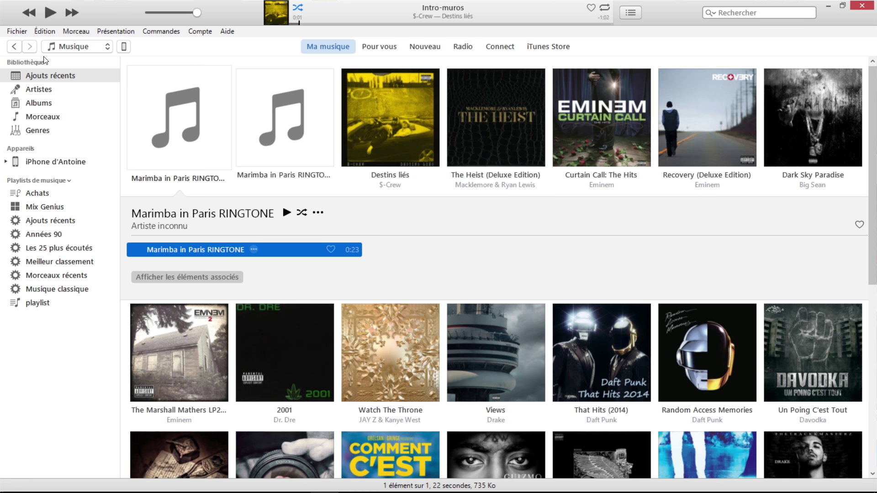
pyautogui.click(16, 32)
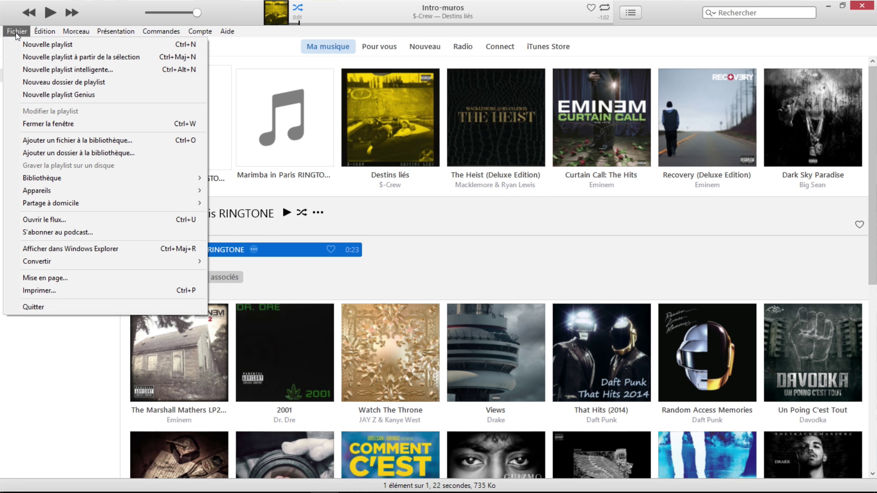
pyautogui.click(387, 226)
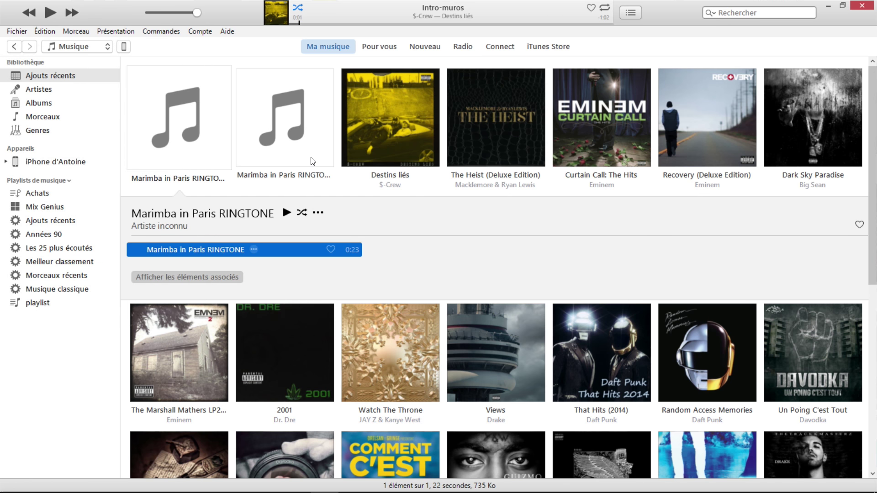
pyautogui.rightClick(204, 255)
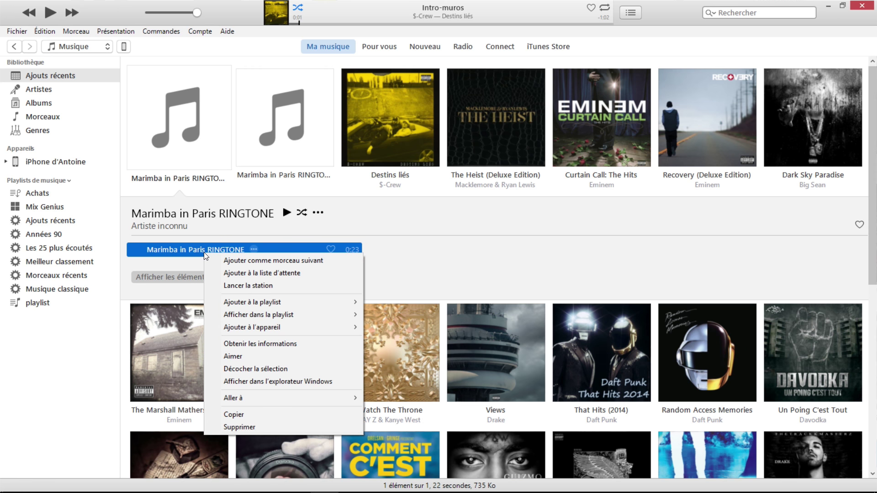
pyautogui.click(283, 381)
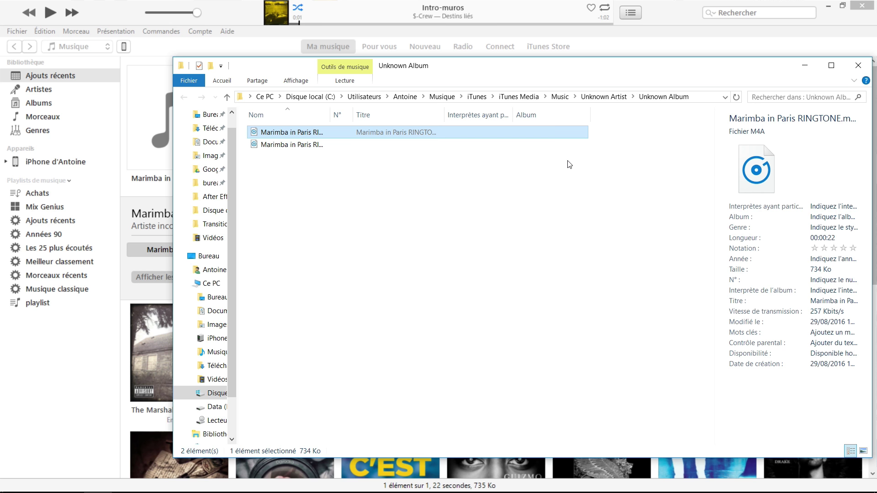
# Check in the folder's display options whether file name extensions are shown
pyautogui.rightClick(298, 133)
pyautogui.click(342, 322)
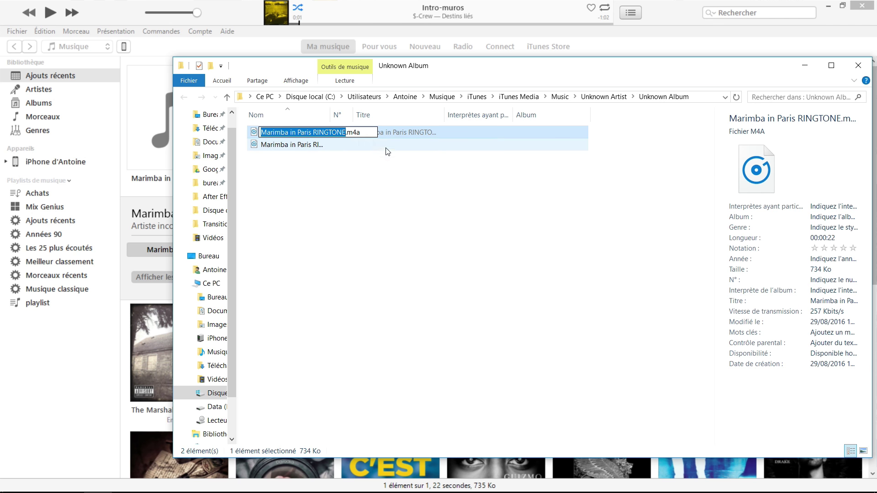
pyautogui.click(346, 220)
pyautogui.click(303, 84)
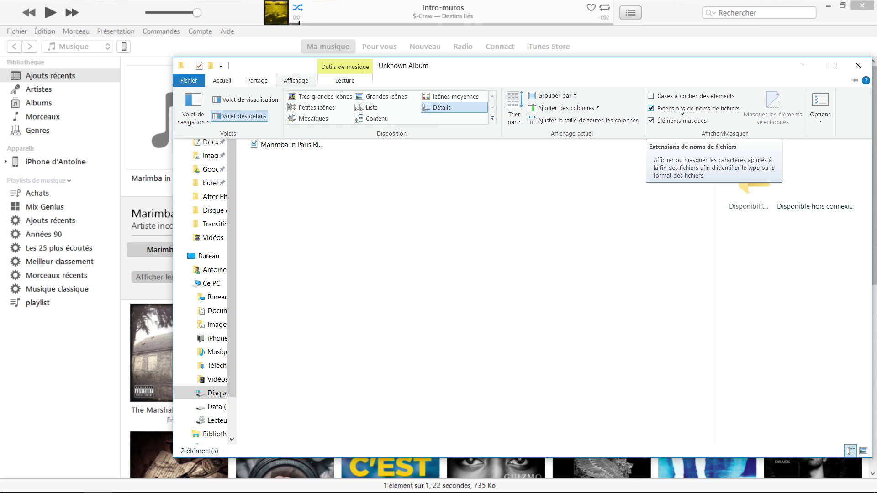
pyautogui.click(634, 233)
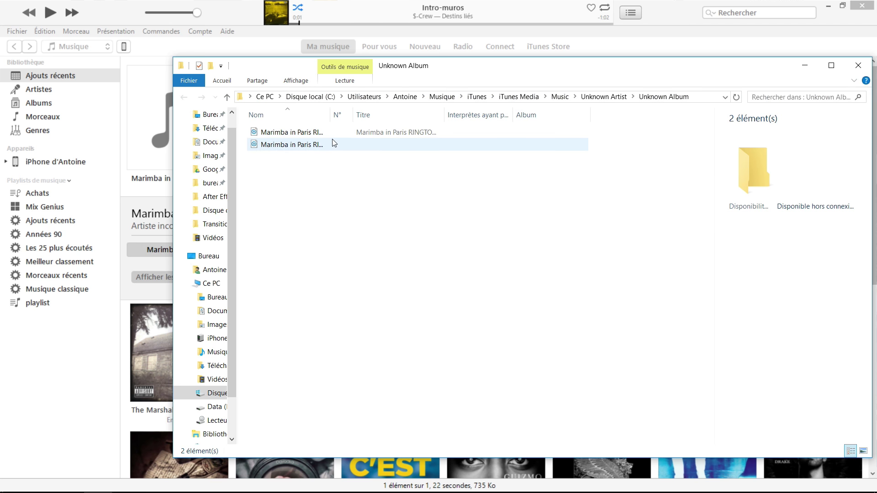
# Rename the M4A file to Marimba in Paris RINGTONE.m4r and accept the extension change
pyautogui.rightClick(293, 132)
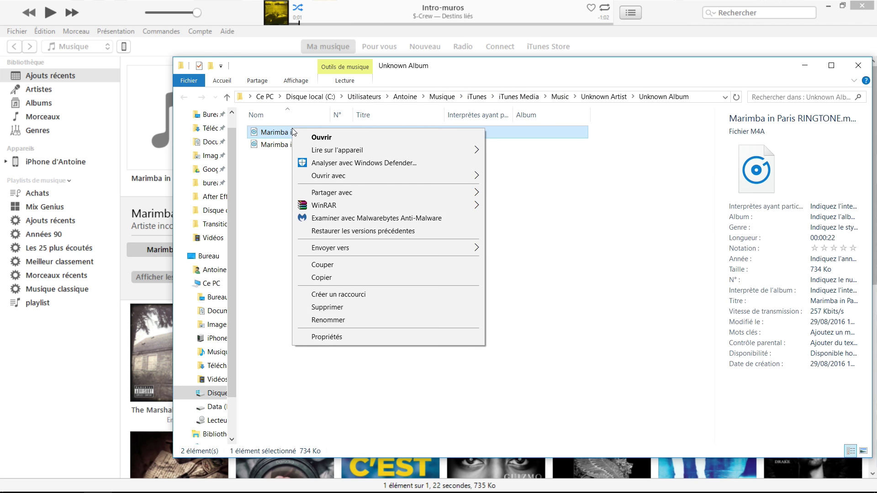
pyautogui.click(385, 320)
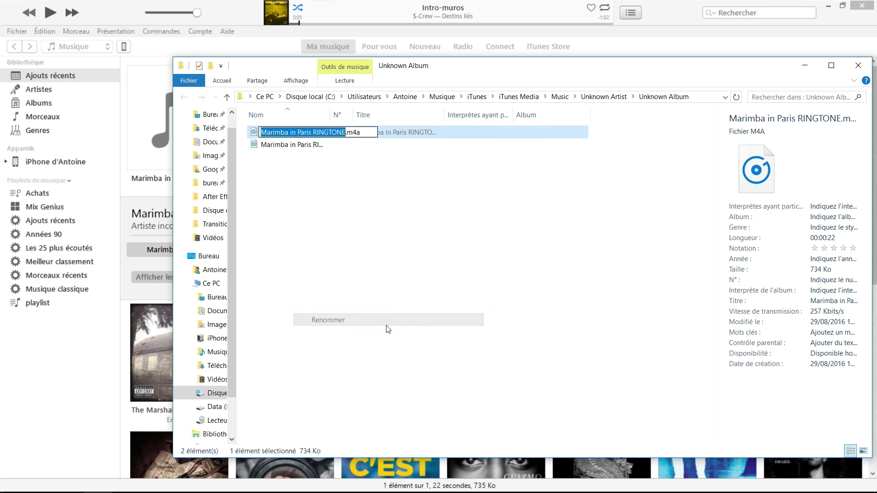
pyautogui.click(372, 132)
pyautogui.press('BackSpace')
pyautogui.write('r')
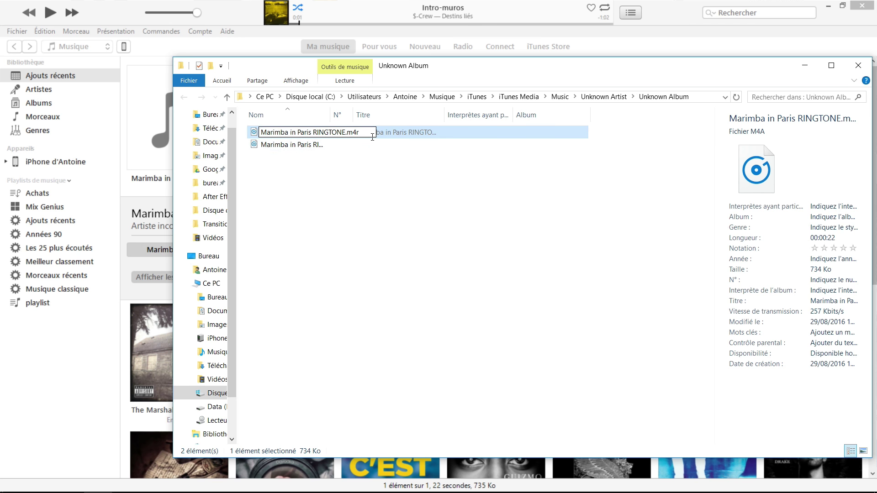
pyautogui.press('Return')
pyautogui.click(481, 244)
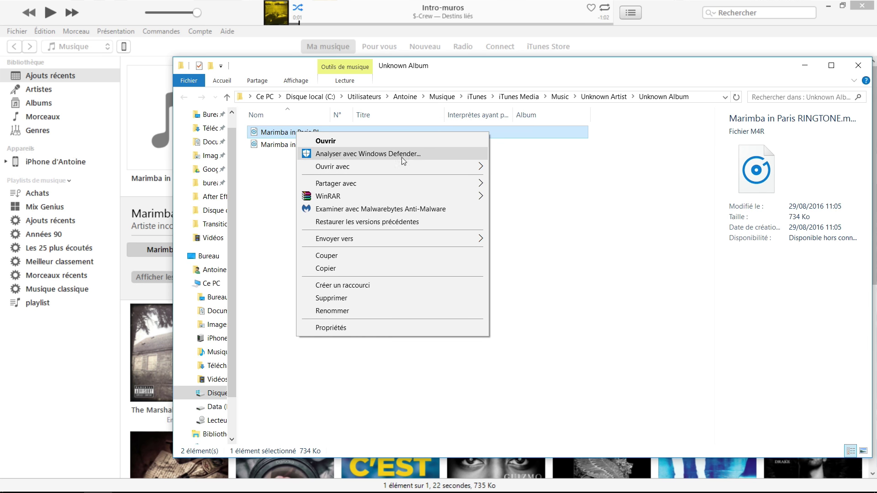
# Open the renamed M4R file with iTunes and pause its playback
pyautogui.moveTo(465, 171)
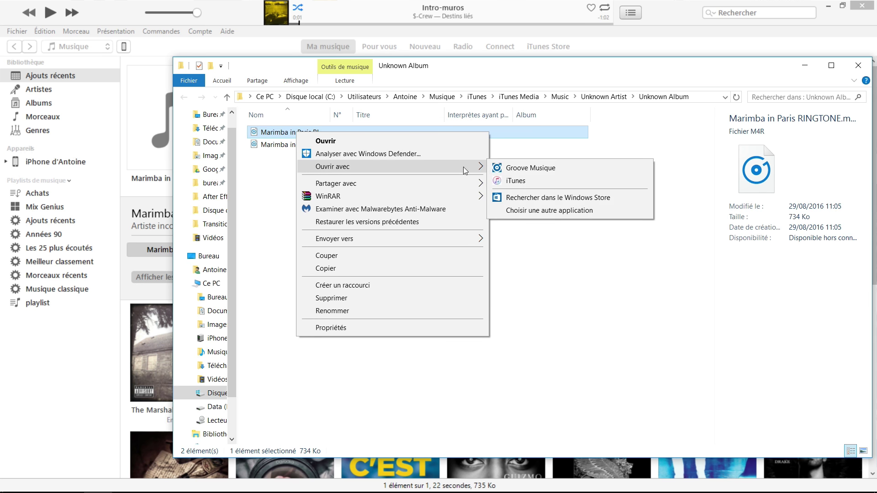
pyautogui.click(526, 182)
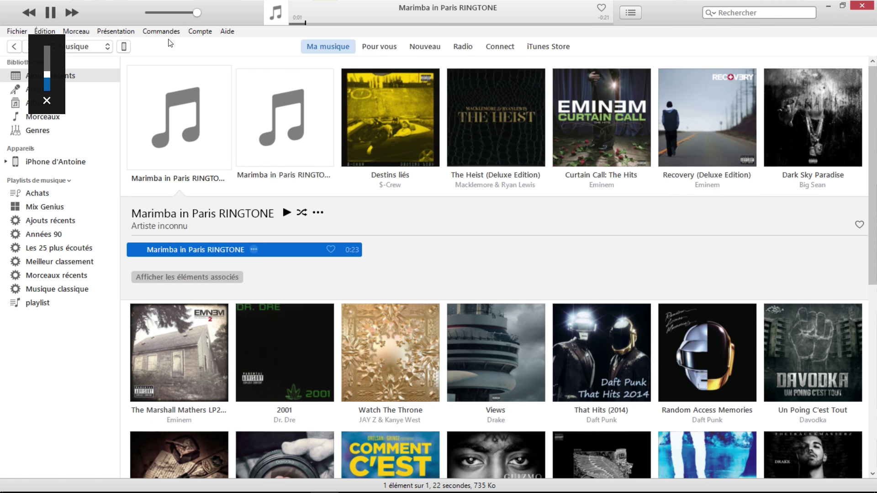
pyautogui.click(50, 12)
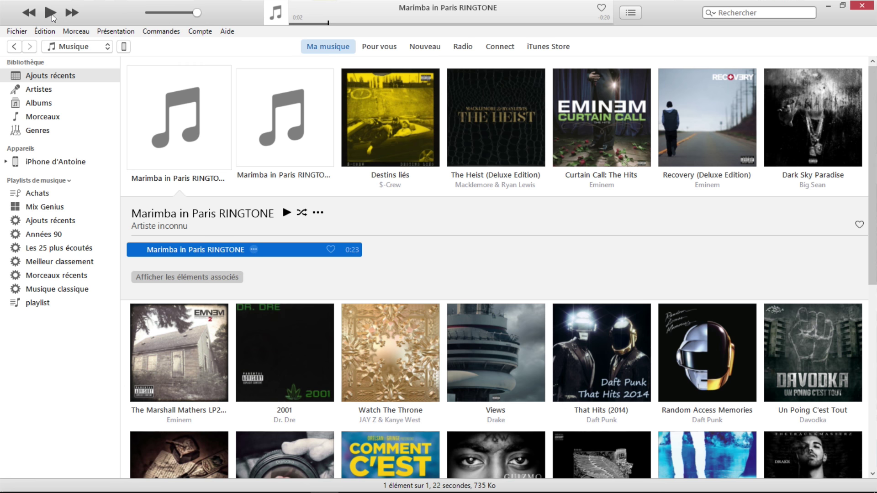
# Switch the library to the Sons category to view the added ringtone
pyautogui.click(85, 48)
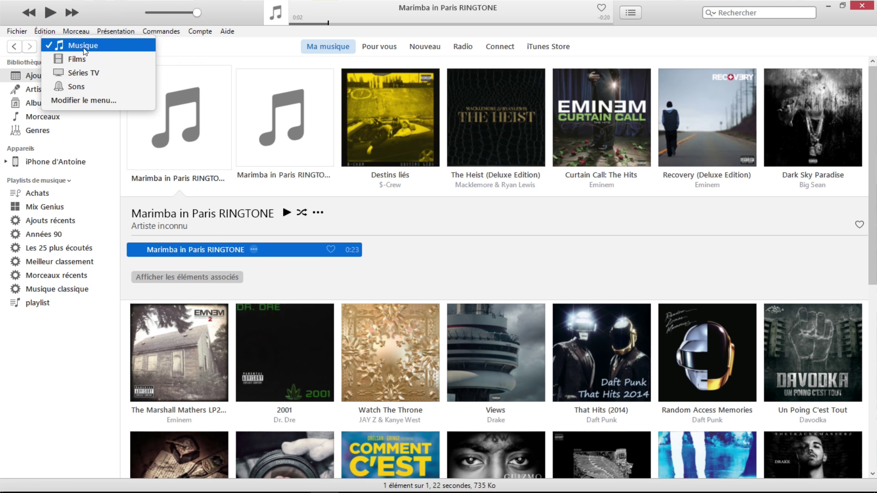
pyautogui.click(77, 86)
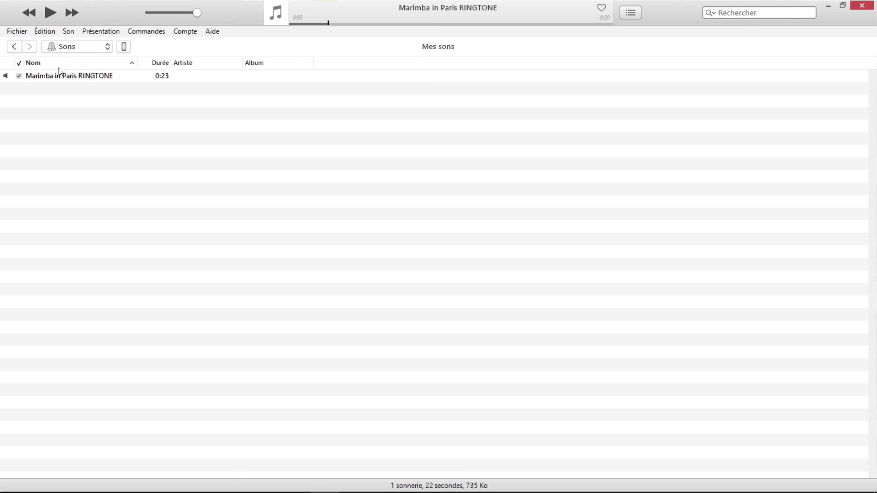
pyautogui.moveTo(74, 80)
# Turn sound syncing off and back on for all sounds in the iPhone's settings, and return to the library
pyautogui.click(124, 46)
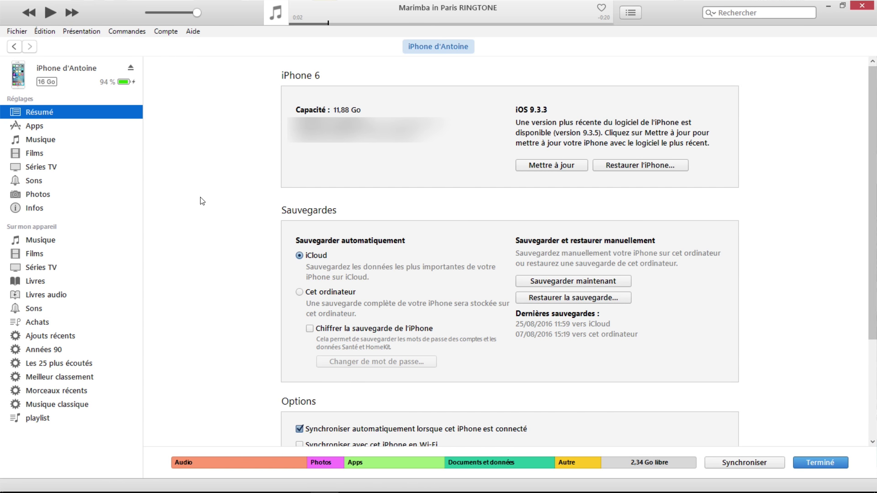
pyautogui.click(40, 183)
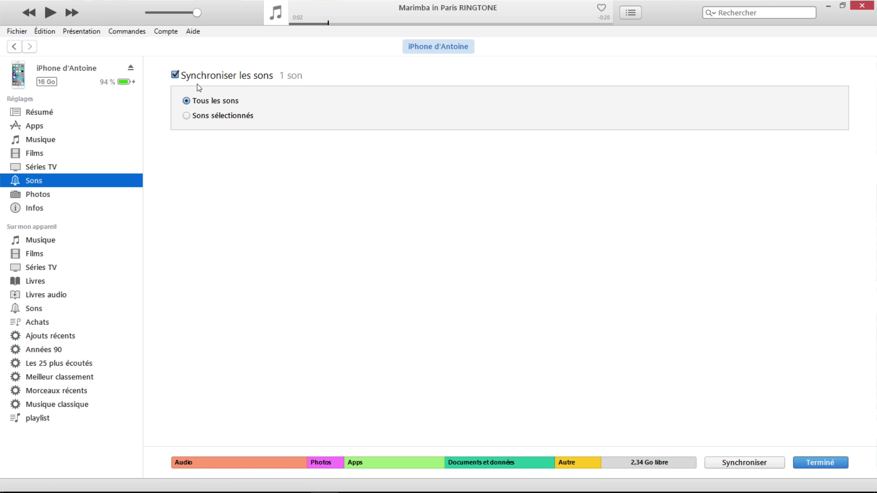
pyautogui.click(188, 74)
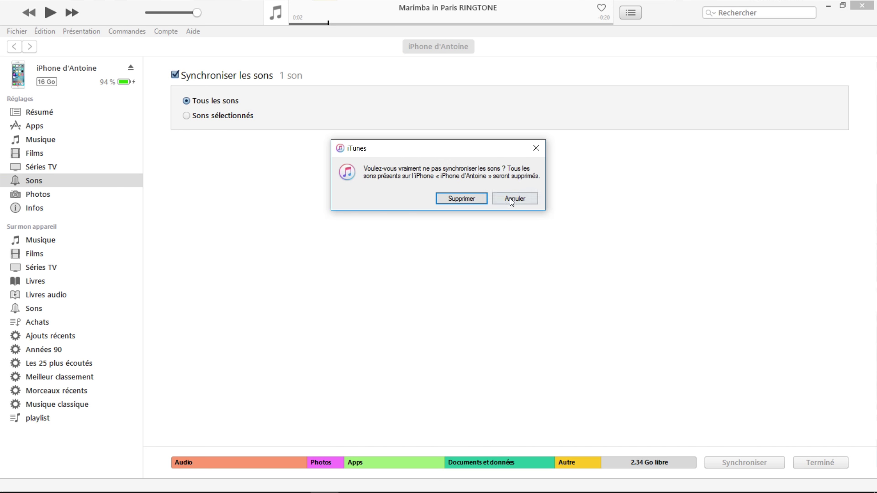
pyautogui.click(461, 199)
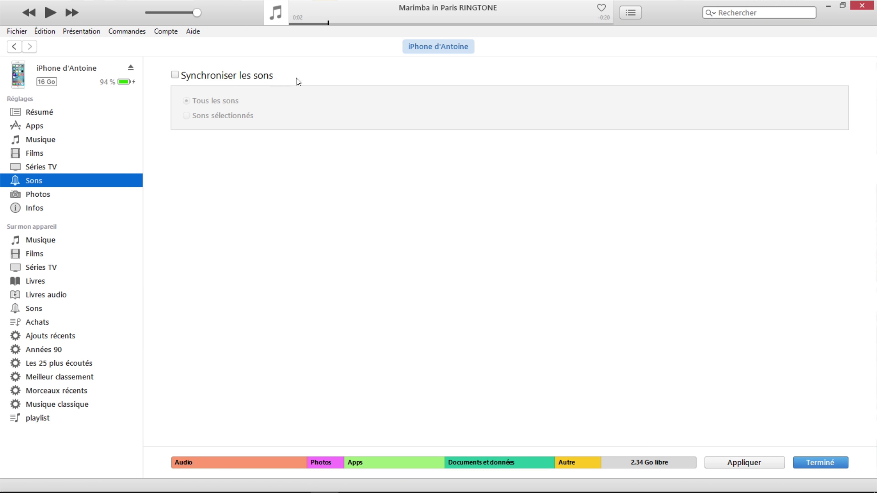
pyautogui.click(248, 81)
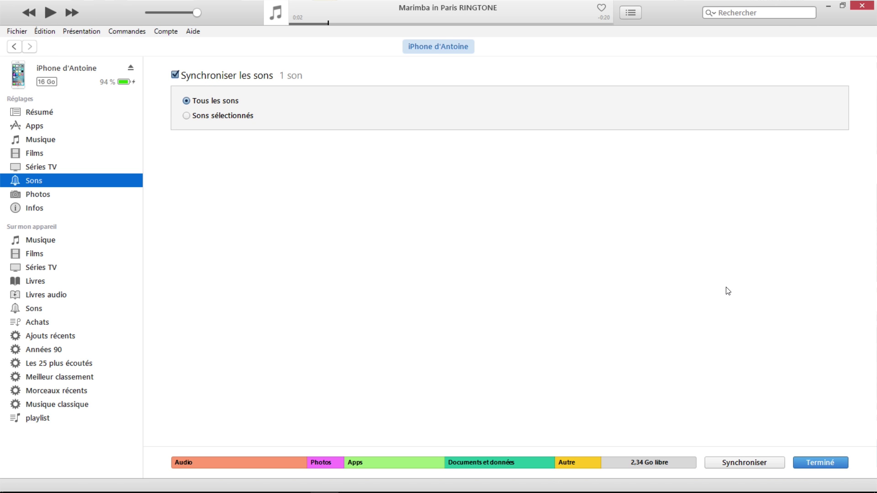
pyautogui.click(822, 463)
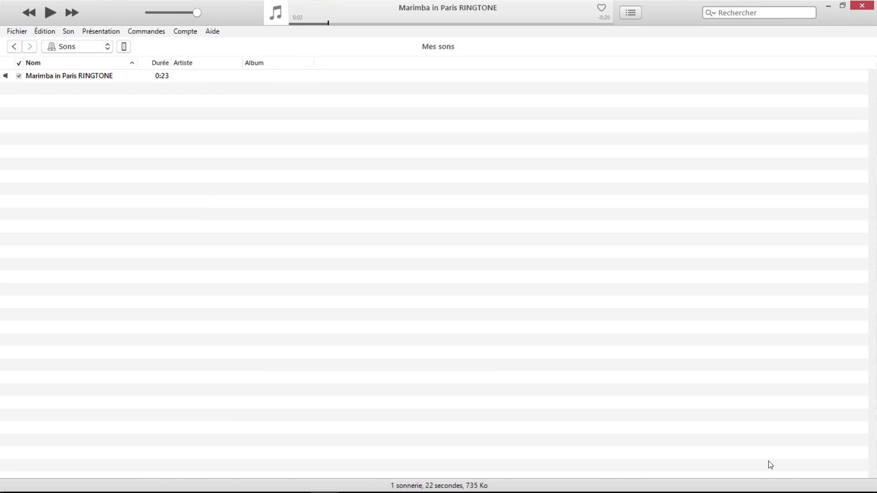
# Synchronize the connected iPhone from its summary page and dismiss the copy warning
pyautogui.click(124, 45)
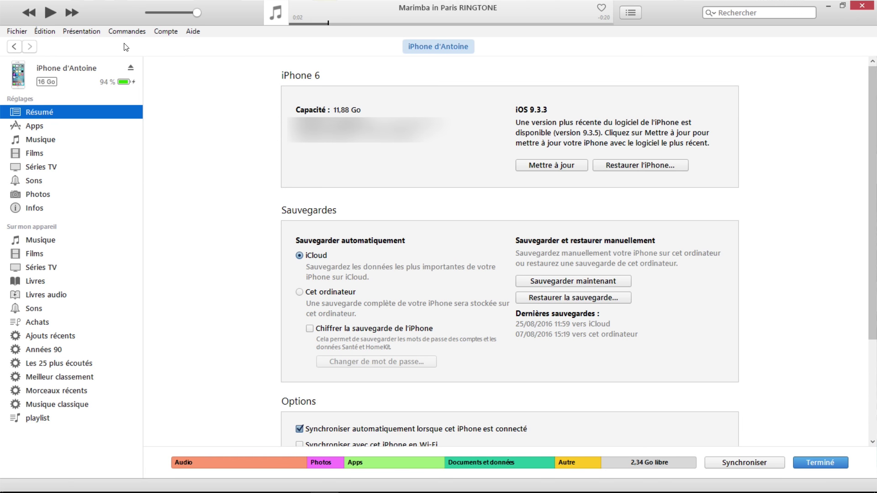
pyautogui.click(737, 461)
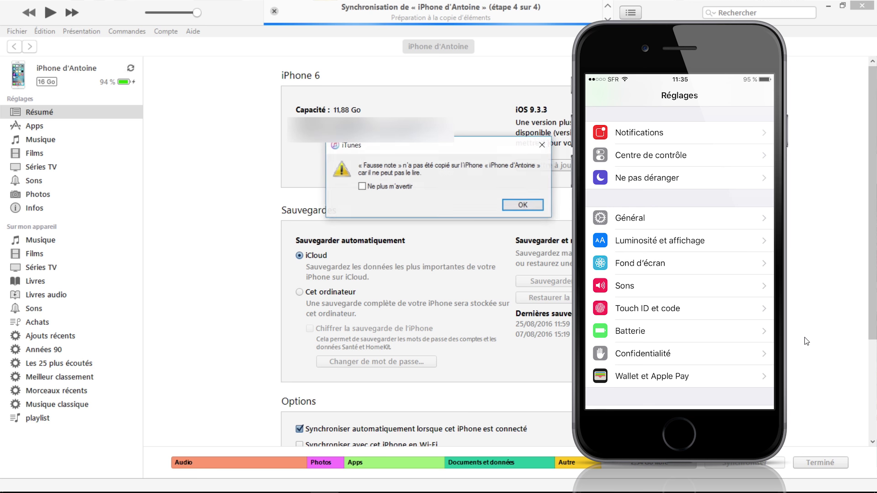
pyautogui.press('Return')
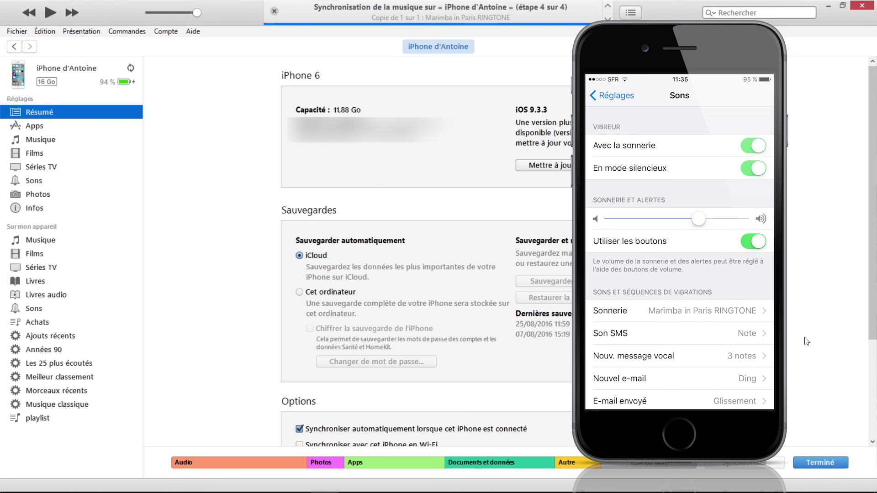